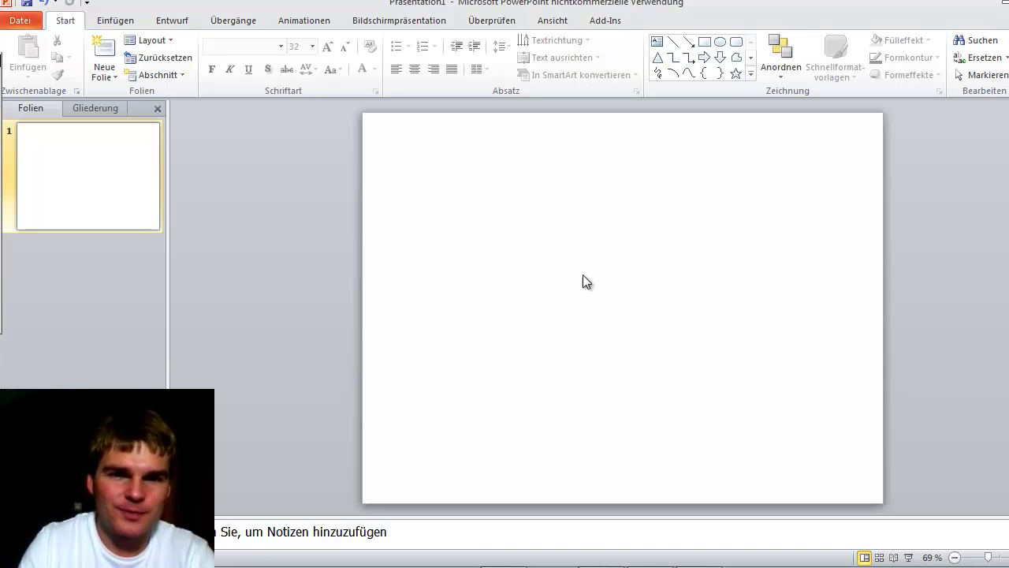
Fill the slide background with the solid purple standard colour using Hintergrund formatieren.
right_click(535, 247)
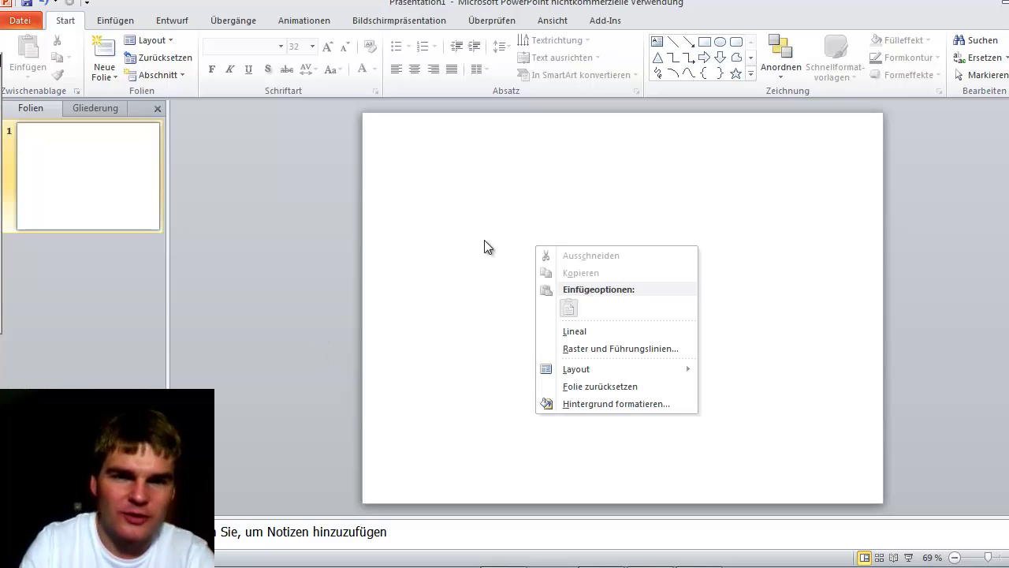
left_click(616, 403)
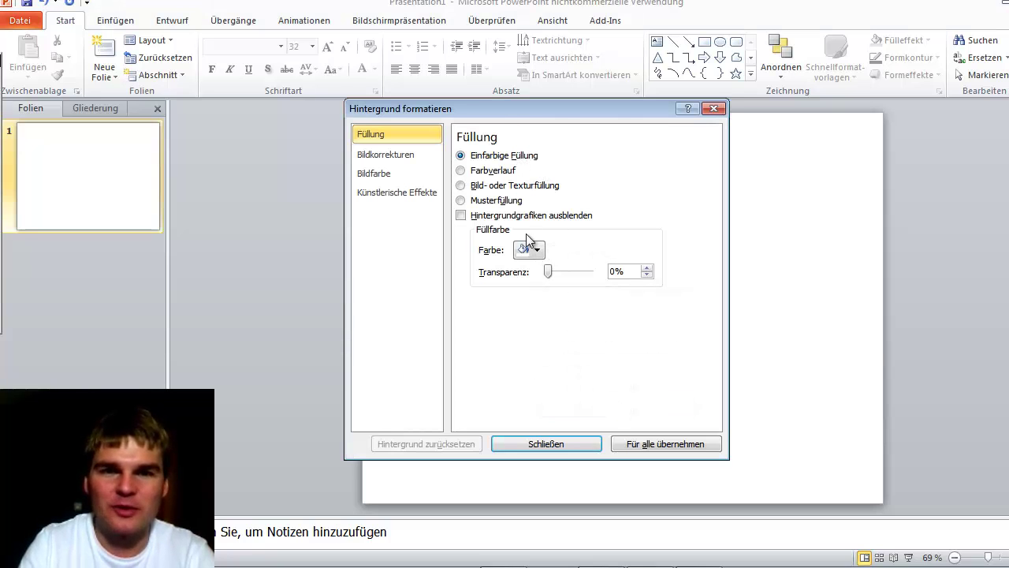
left_click(541, 248)
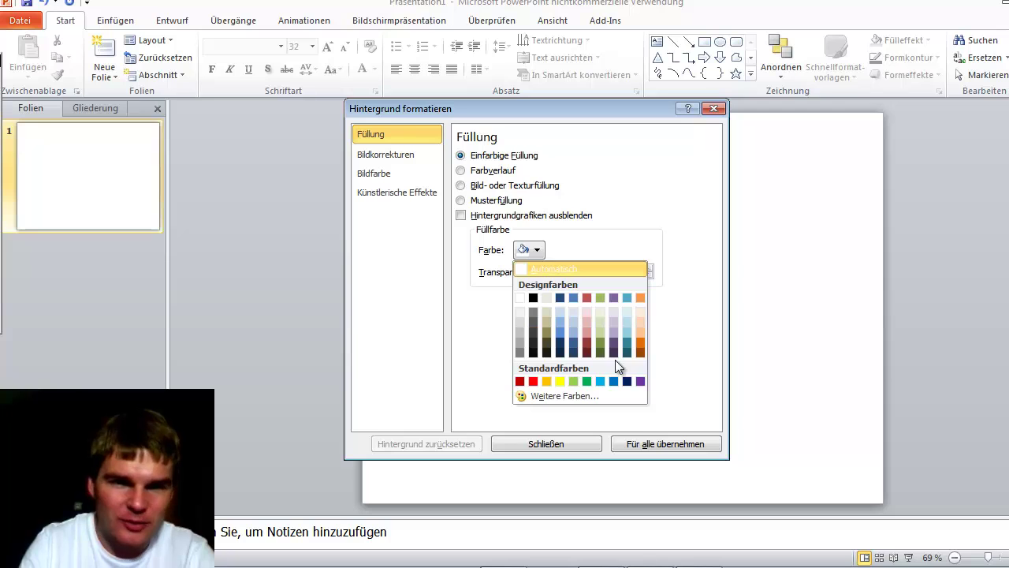
left_click(641, 382)
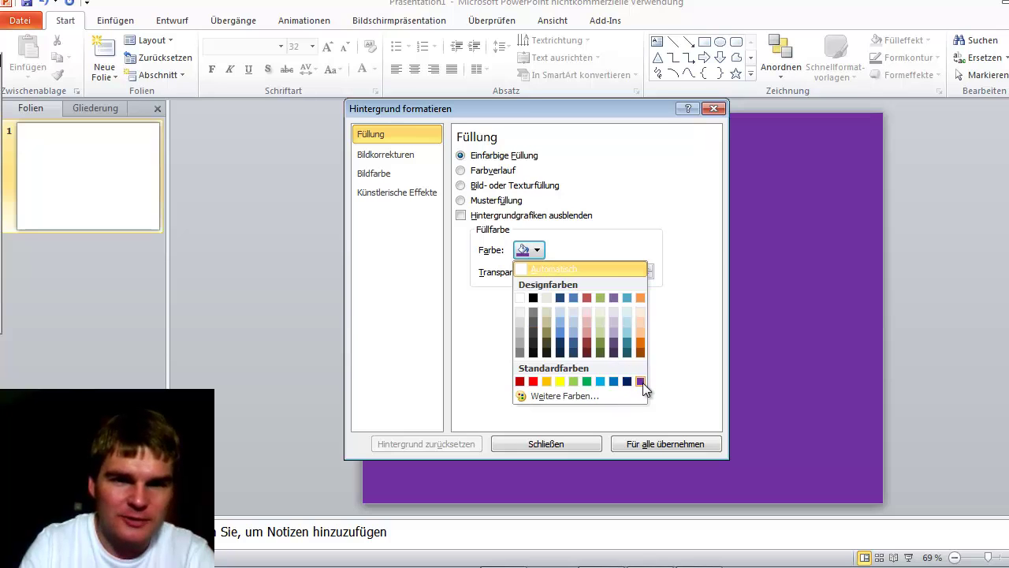
left_click(557, 444)
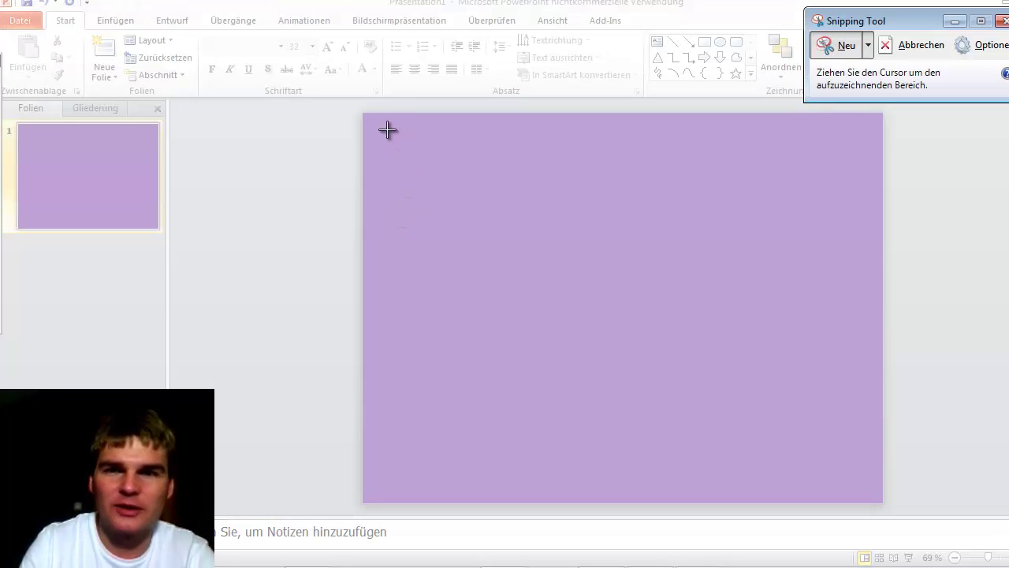
Snip a tall strip of the purple slide, copy it to the clipboard, and close Snipping Tool.
left_click_drag(387, 124, 516, 494)
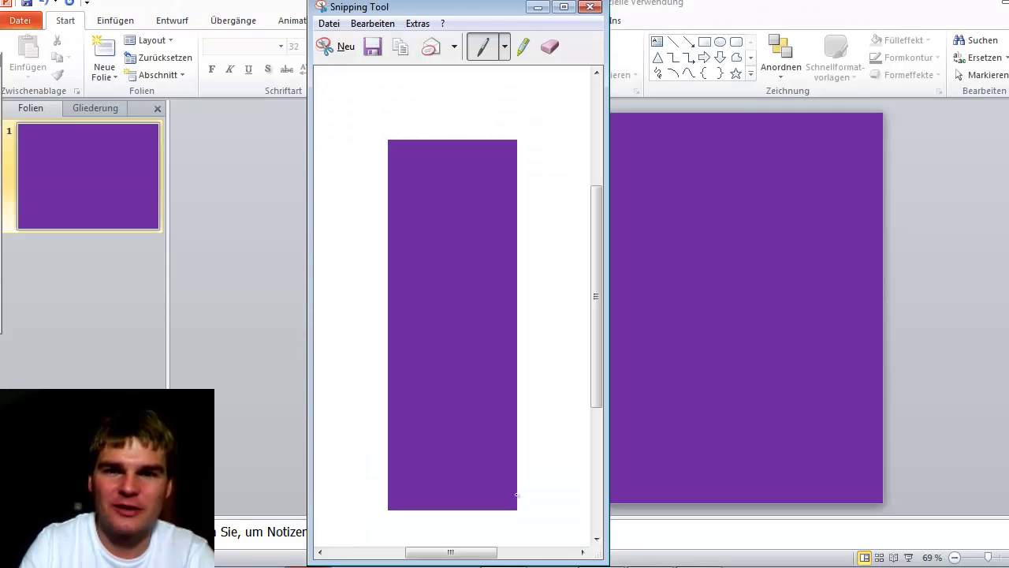
left_click(378, 24)
left_click(382, 42)
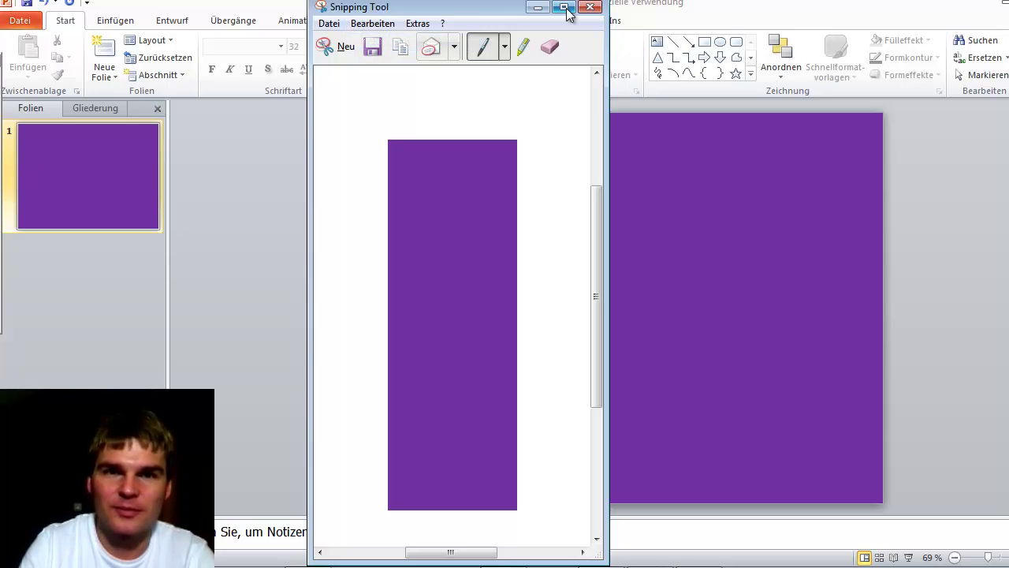
left_click(590, 8)
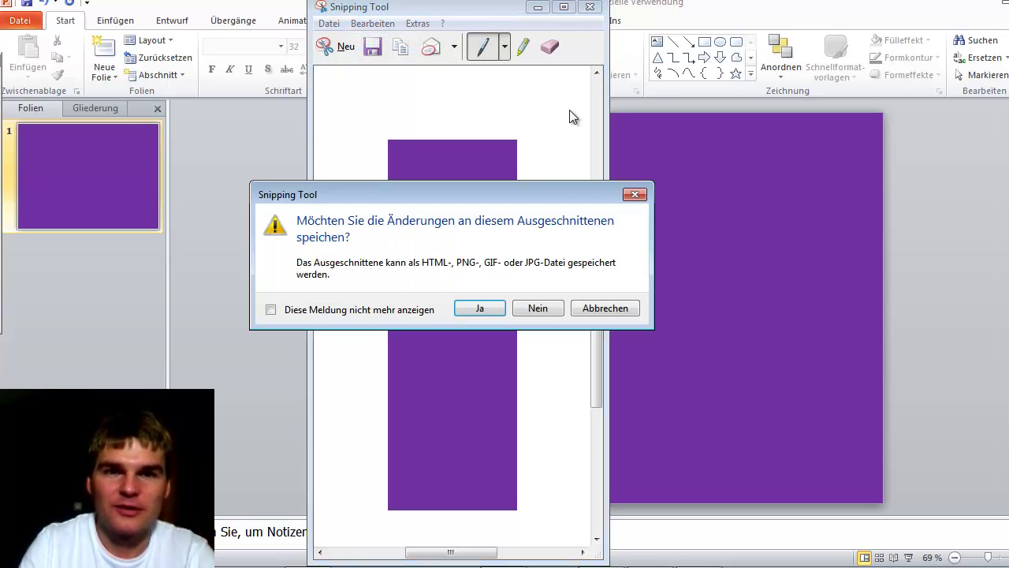
Discard the unsaved snip and switch the slide background to the solid red standard colour.
left_click(534, 311)
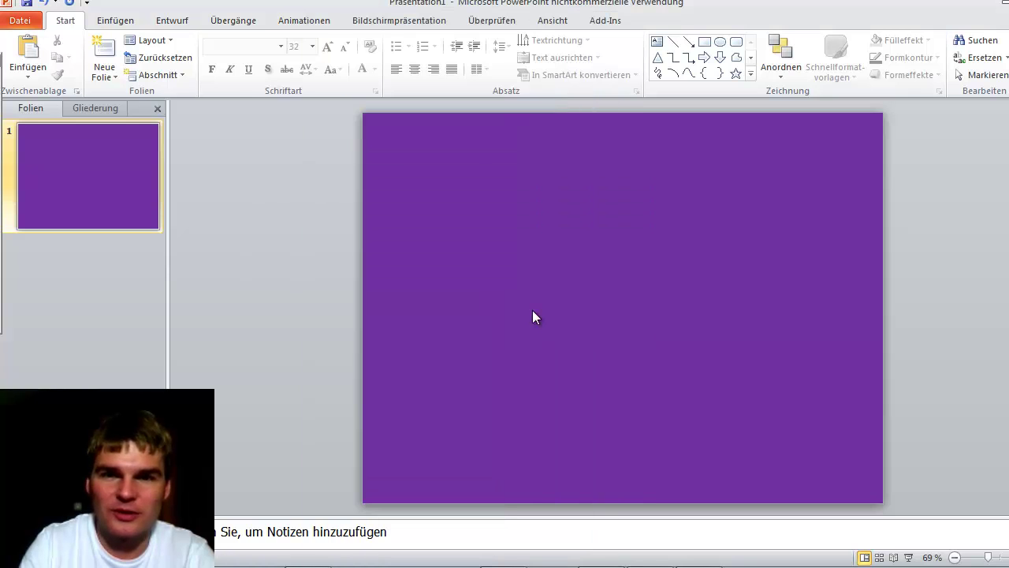
right_click(557, 191)
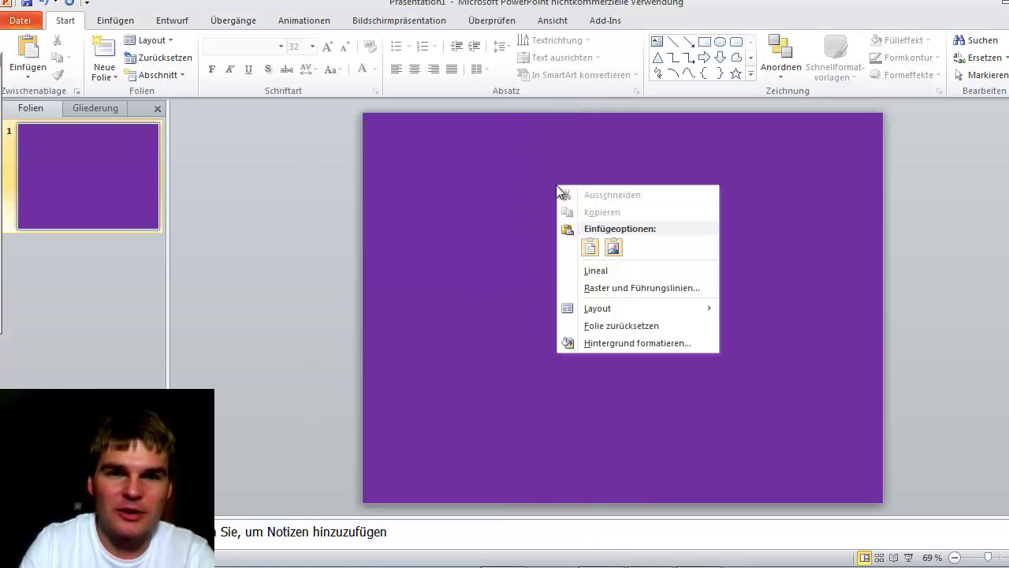
left_click(614, 343)
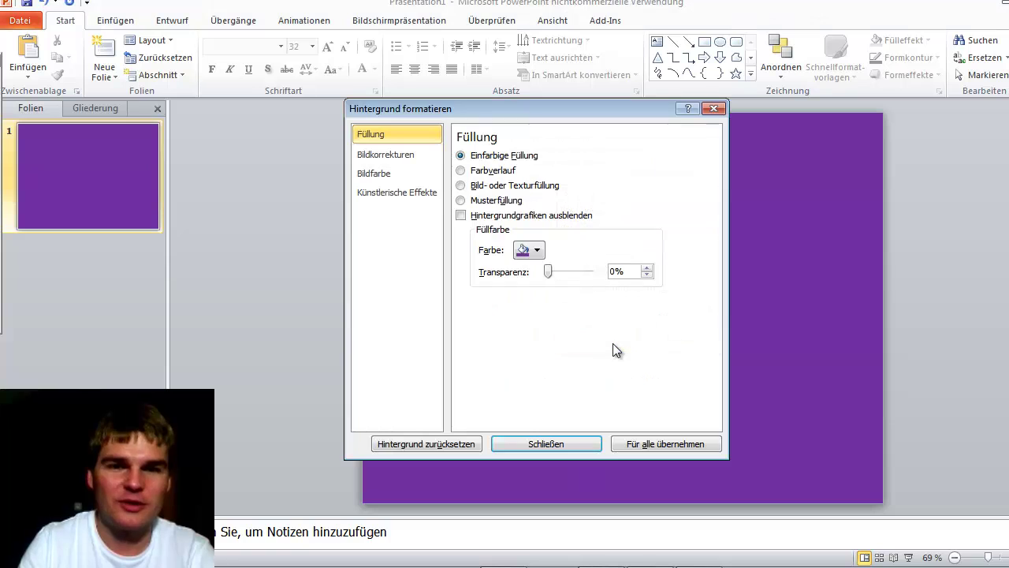
left_click(537, 253)
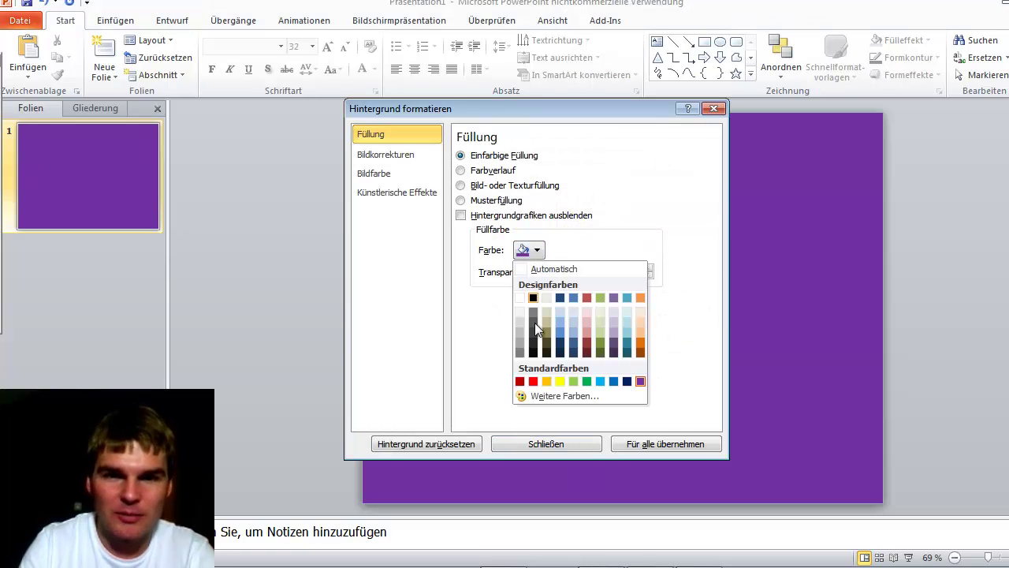
left_click(533, 381)
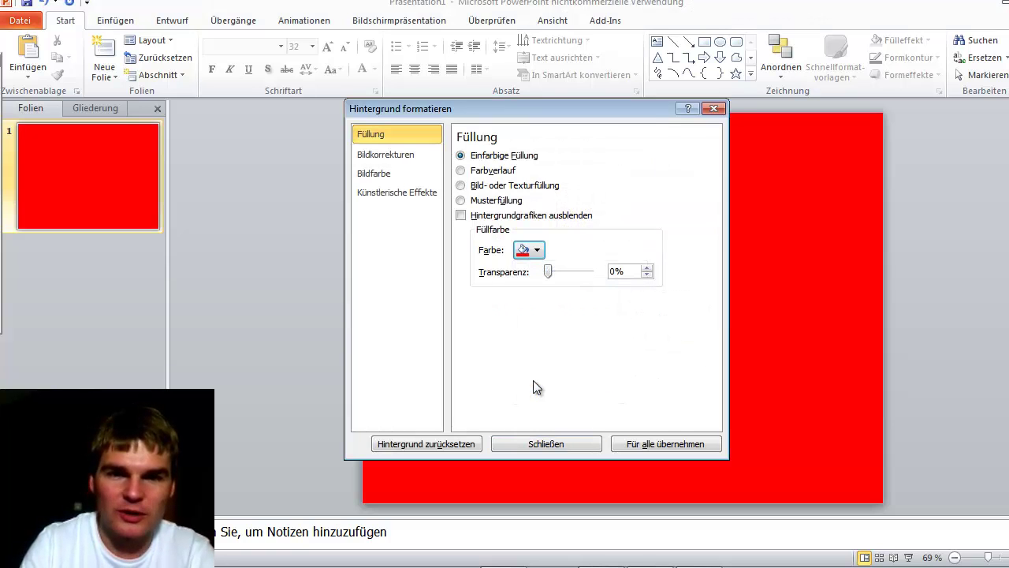
left_click(544, 442)
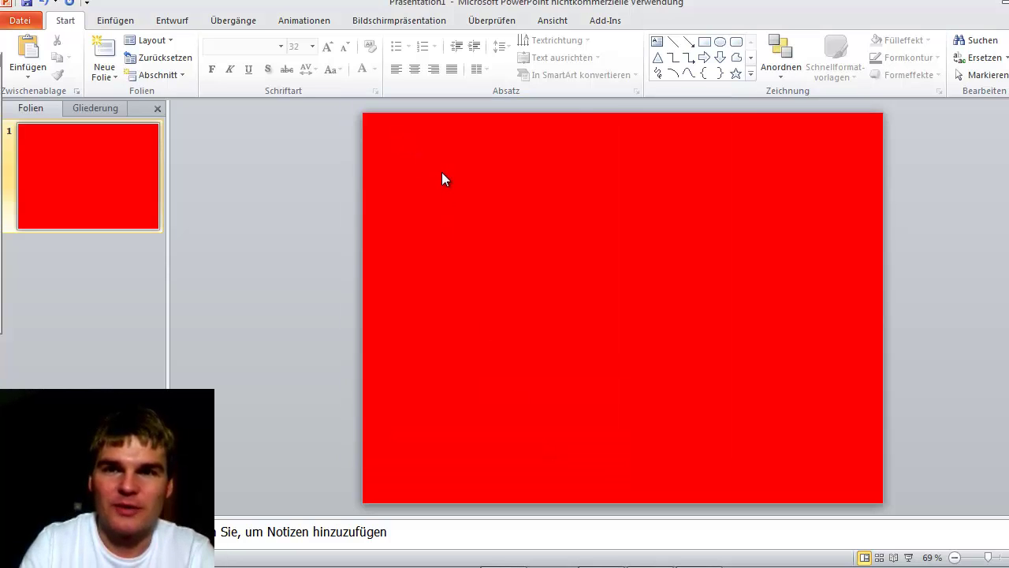
Paste the purple snip as a picture and move it to the slide's top-left corner.
right_click(467, 178)
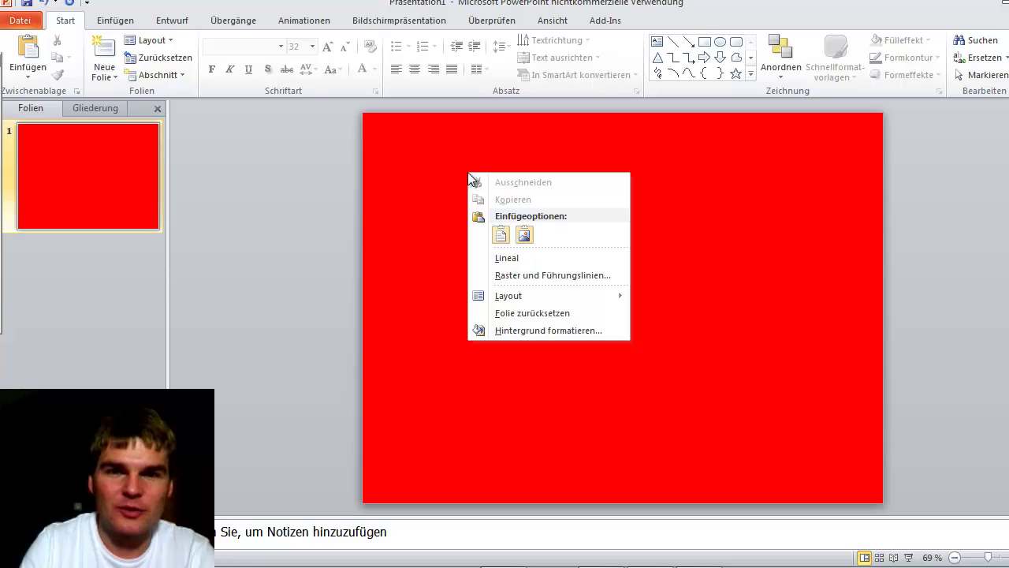
left_click(525, 236)
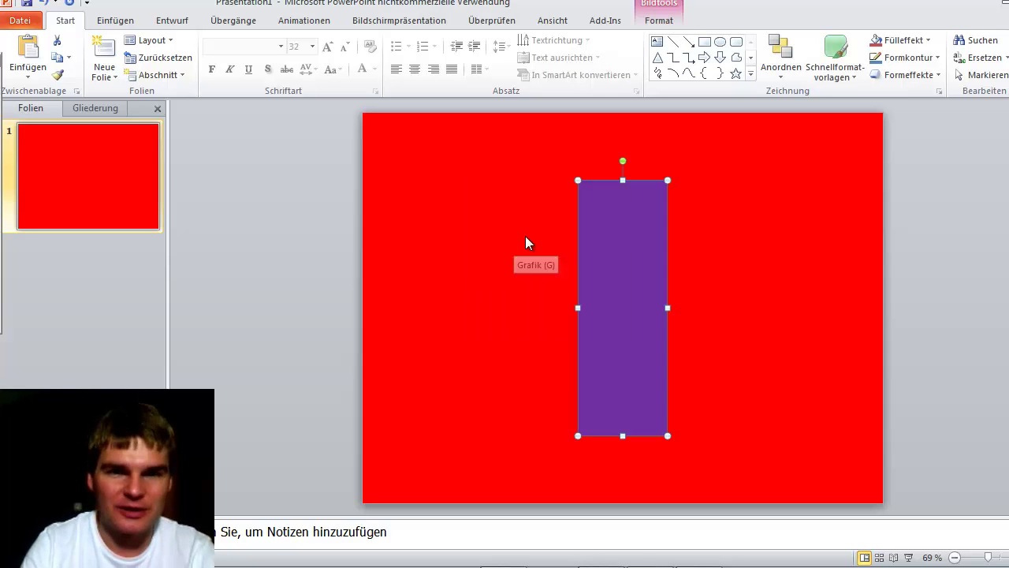
left_click_drag(608, 248, 416, 185)
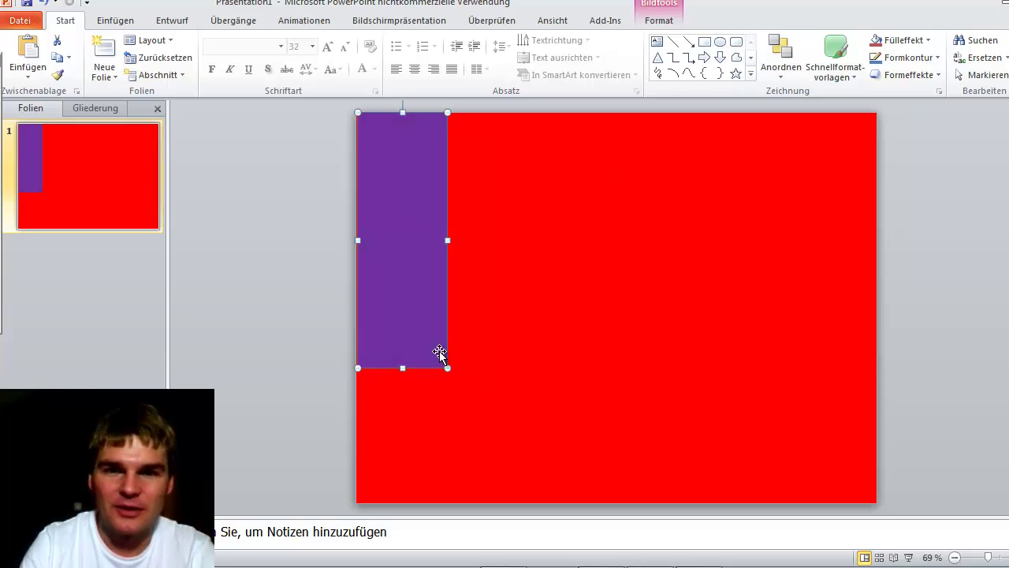
Stretch the purple picture down to the slide bottom as a full-height left stripe.
mouse_move(447, 367)
left_mouse_down()
mouse_move(459, 420)
mouse_move(507, 468)
mouse_move(526, 471)
left_mouse_up()
scroll(670, 465, "down", 2)
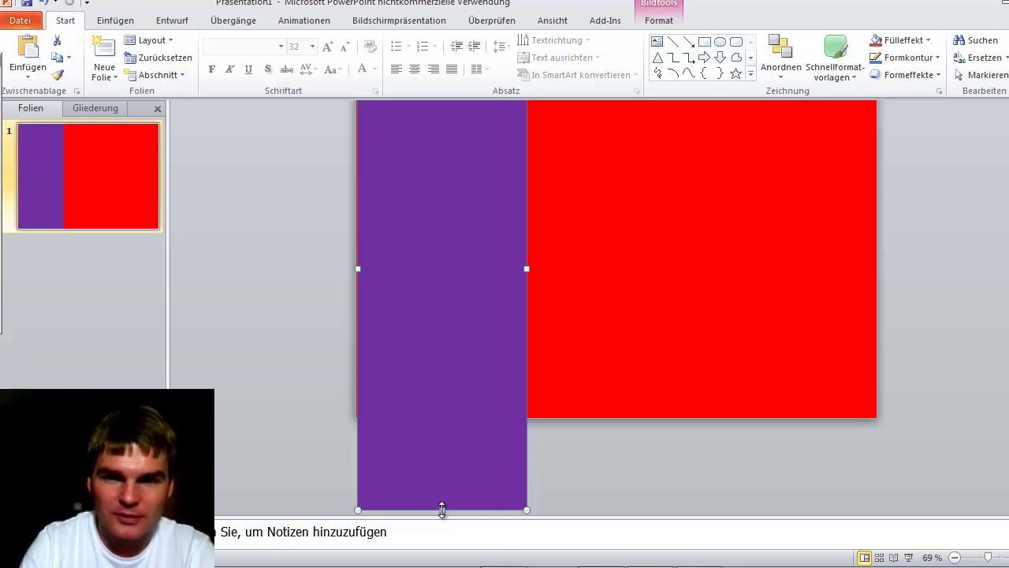
scroll(441, 496, "down", 1)
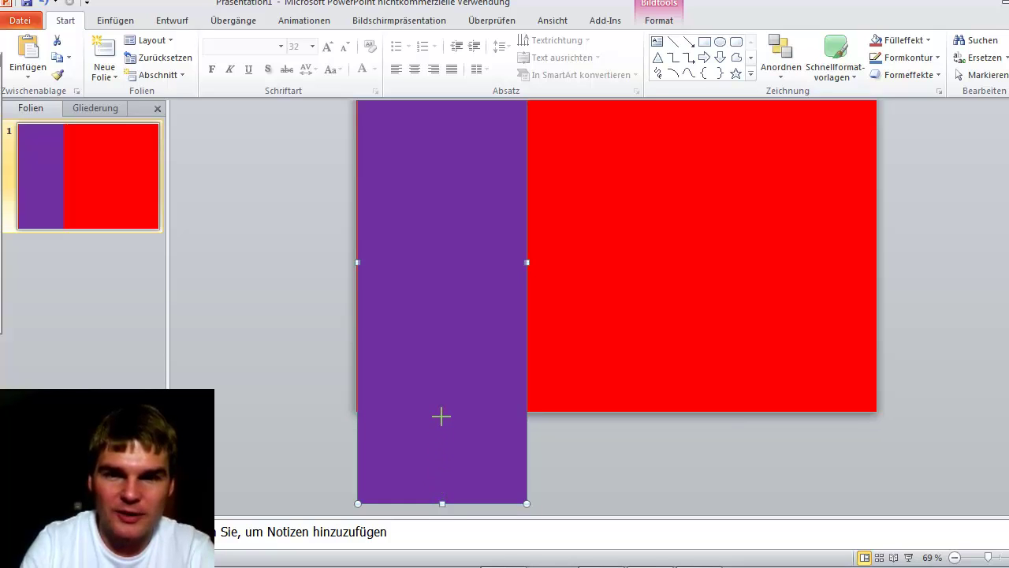
scroll(440, 410, "up", 2)
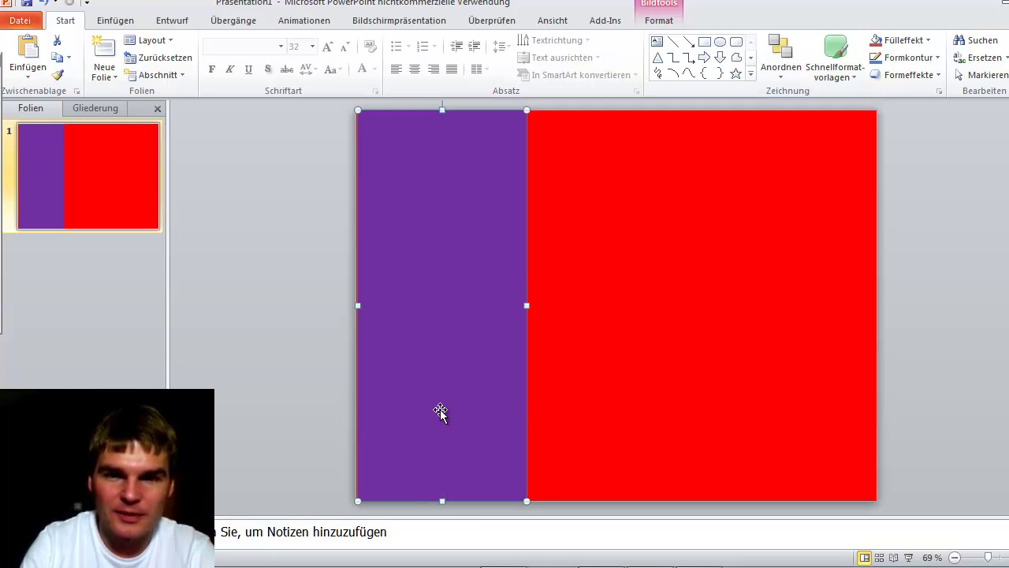
left_click(647, 366)
left_click(480, 318)
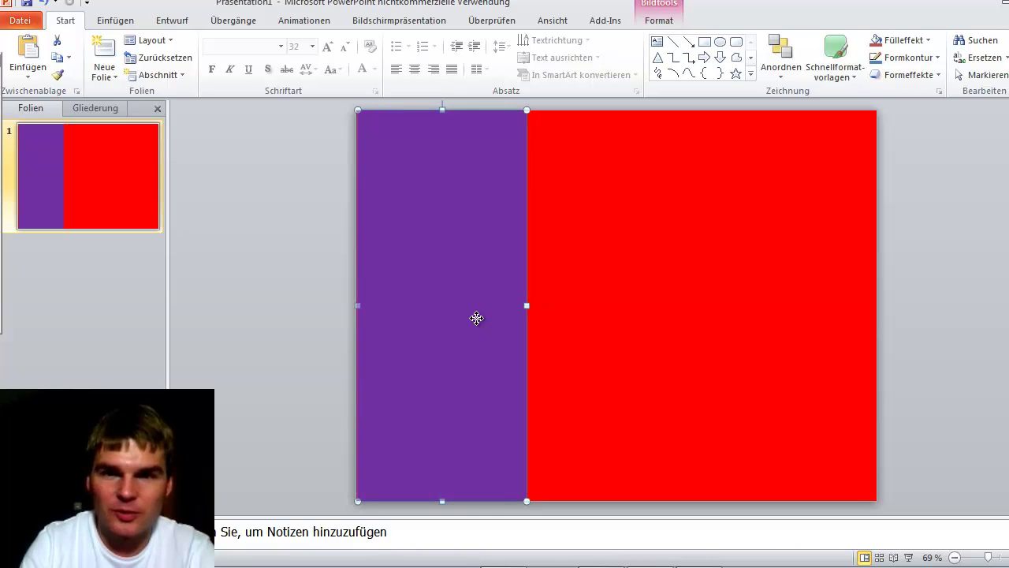
left_click(987, 261)
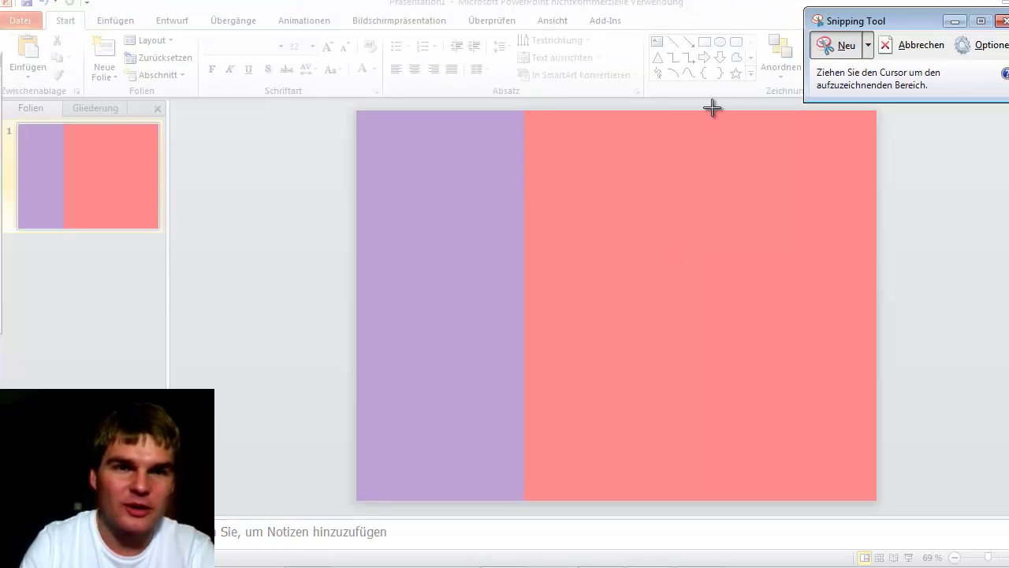
Snip a tall red strip from the slide, copy it, and close Snipping Tool without saving.
left_click_drag(715, 112, 811, 471)
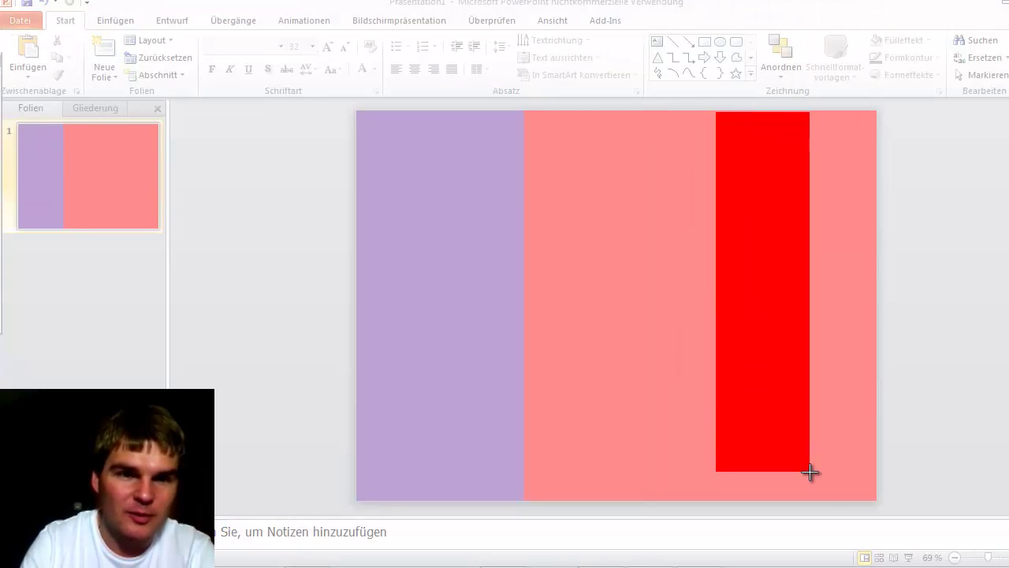
left_click_drag(810, 471, 845, 489)
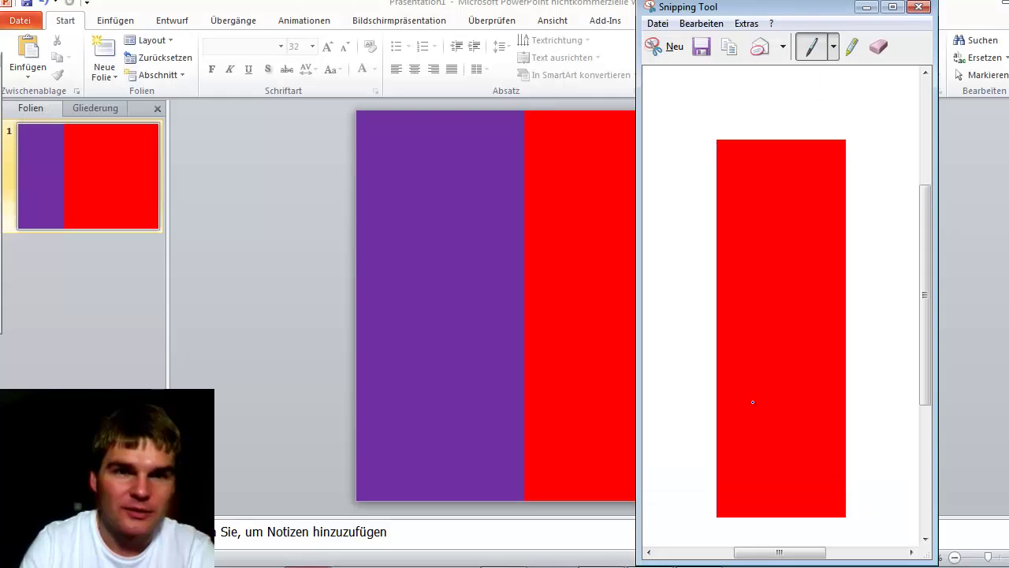
left_click(699, 24)
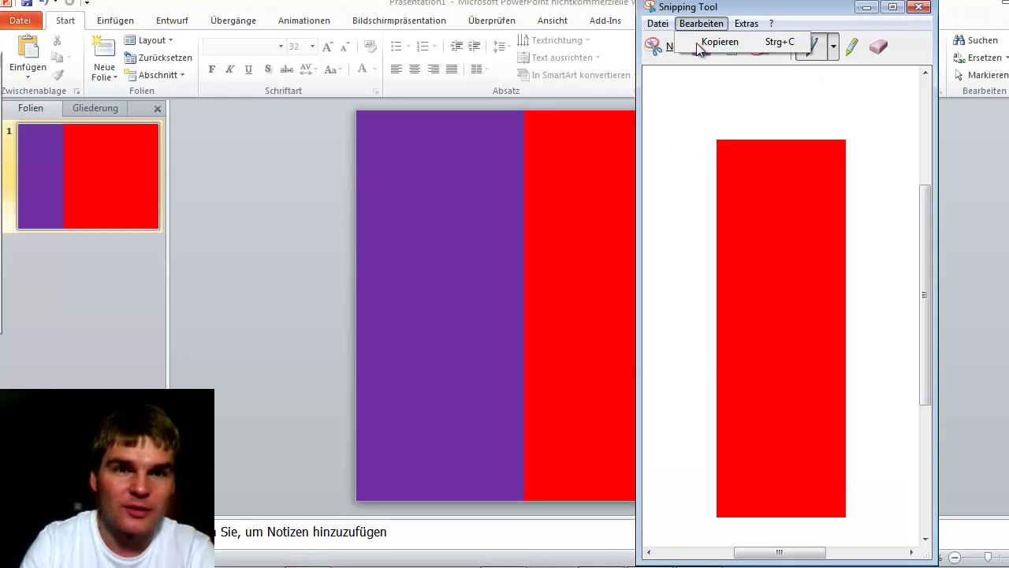
left_click(712, 43)
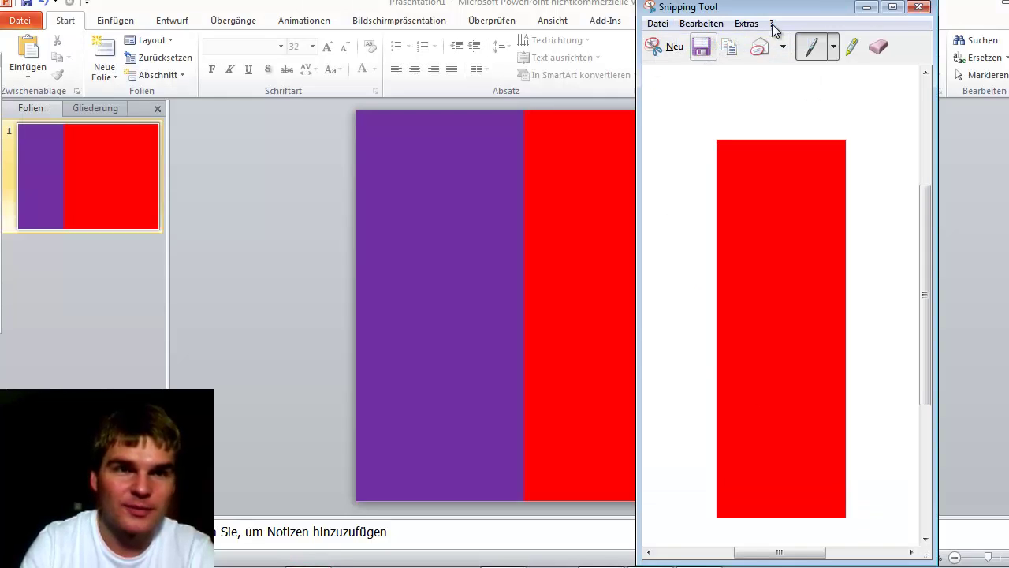
left_click(918, 7)
left_click(859, 307)
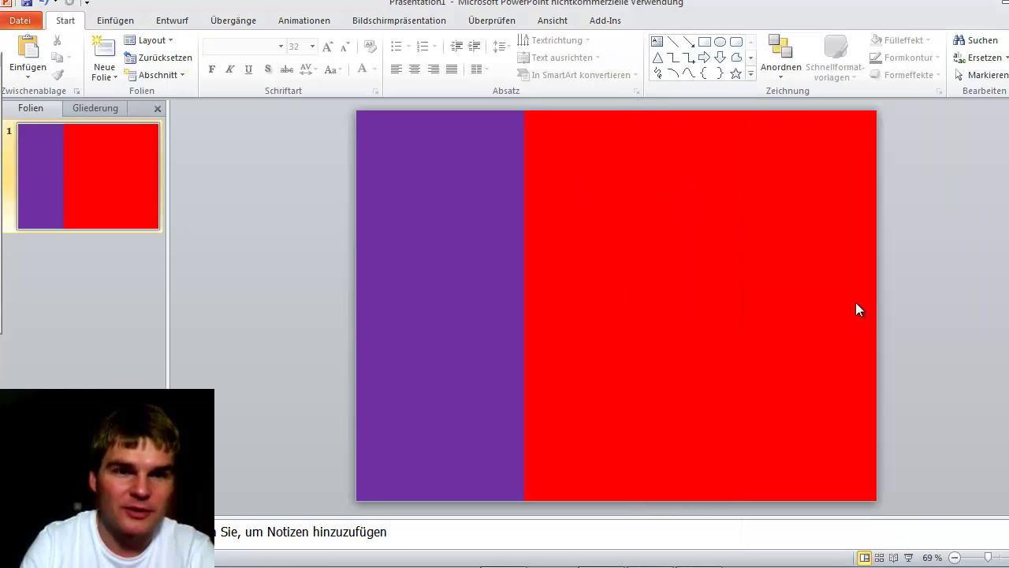
Change the slide background fill from red to solid black, leaving the purple stripe in place.
right_click(686, 249)
left_click(739, 405)
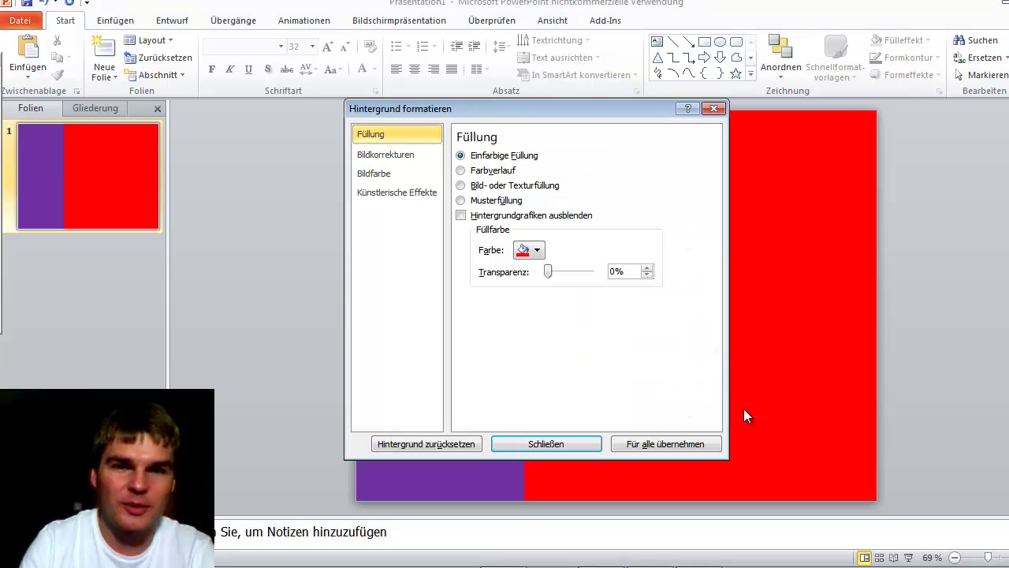
left_click(539, 250)
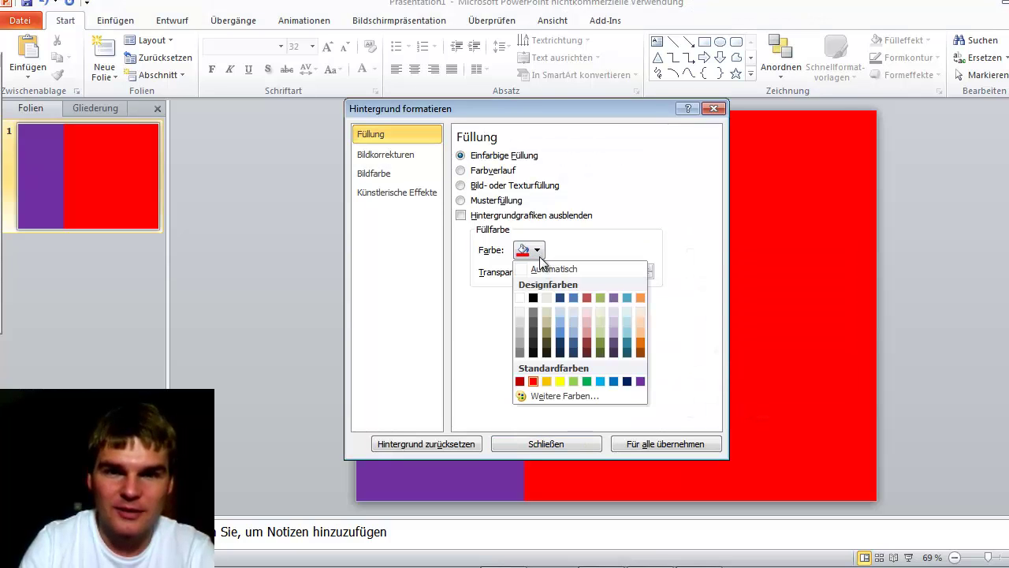
left_click(533, 354)
left_click(553, 441)
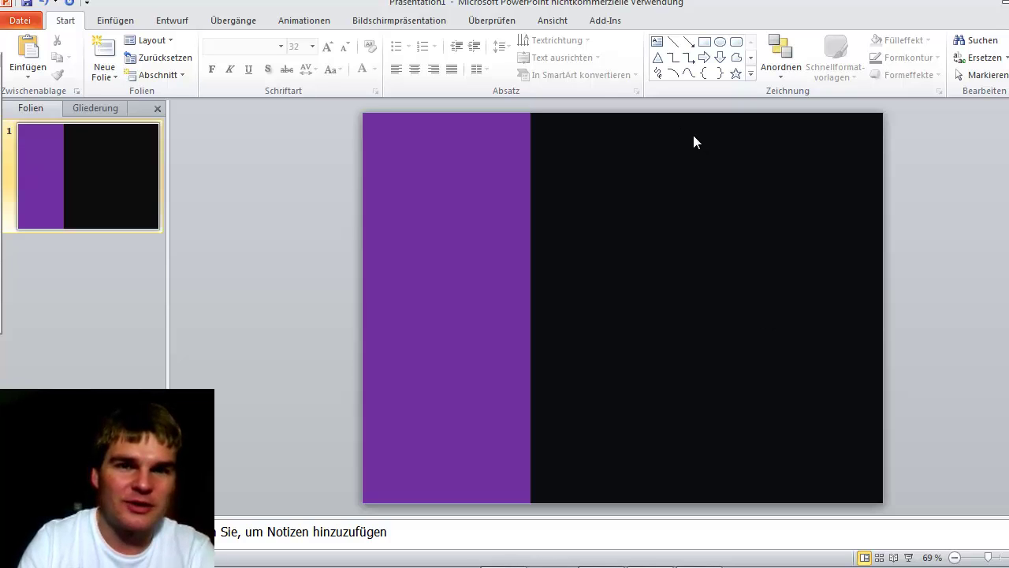
Paste the red snip as a picture and move it to the slide's top edge.
right_click(693, 134)
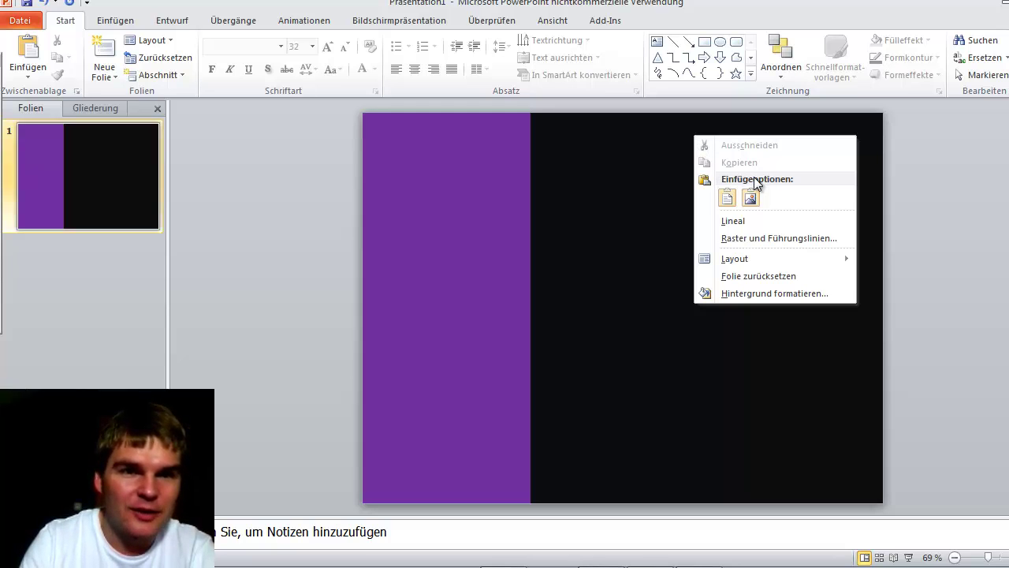
left_click(750, 198)
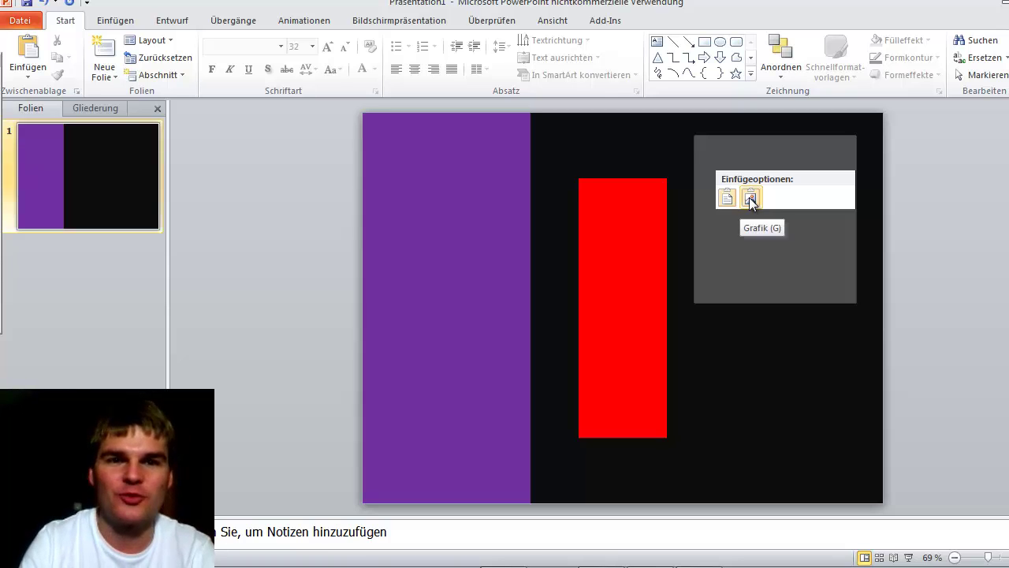
left_click(750, 199)
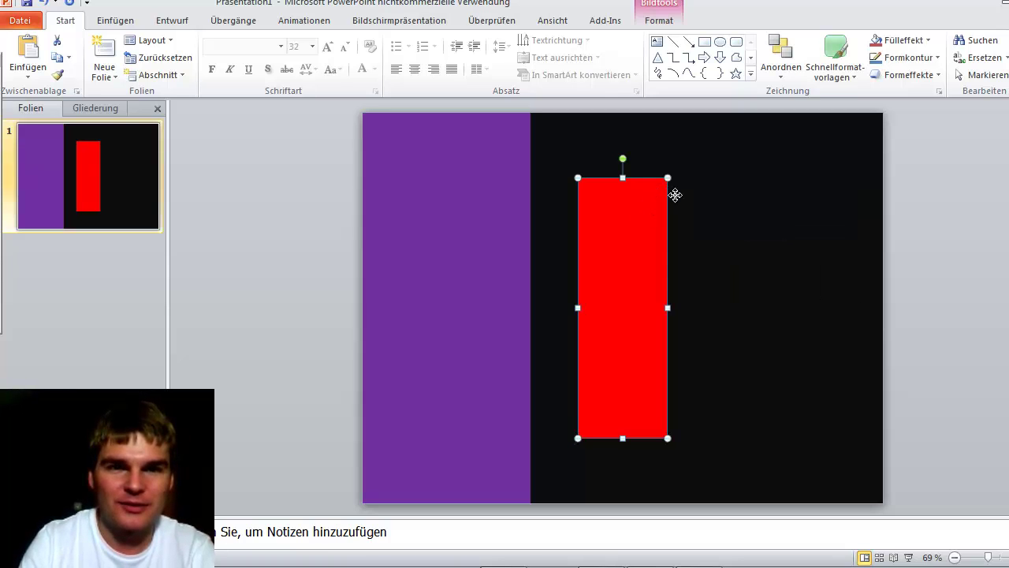
left_click_drag(675, 195, 770, 150)
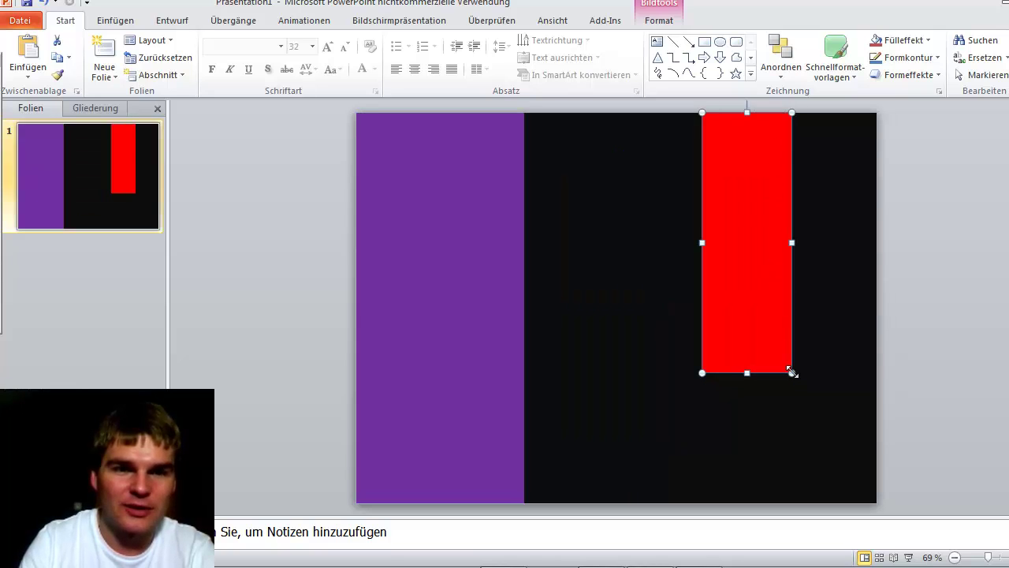
Resize the red picture to fill the right third of the slide, flush with the bottom.
left_click_drag(792, 372, 839, 498)
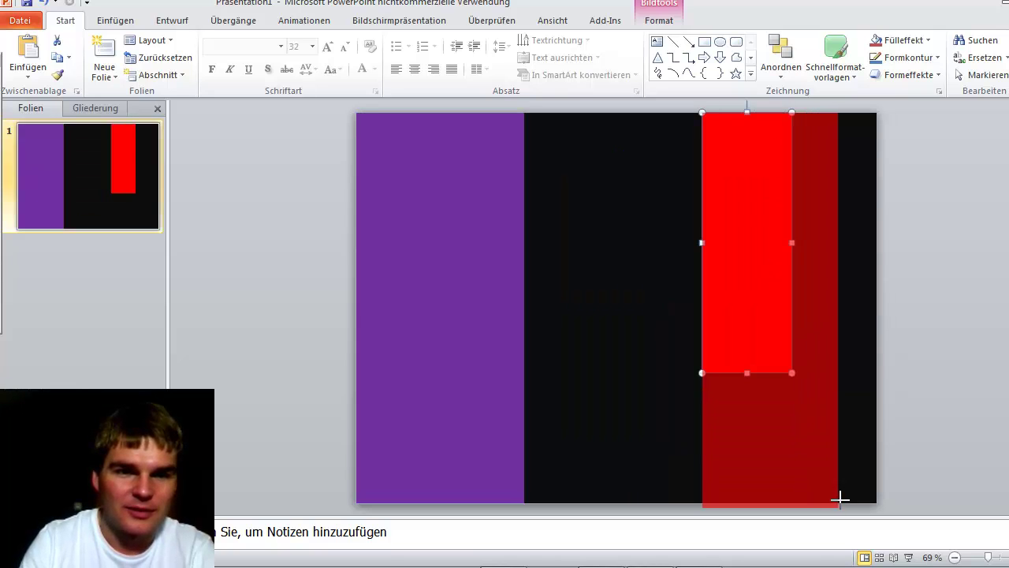
left_click_drag(840, 498, 873, 471)
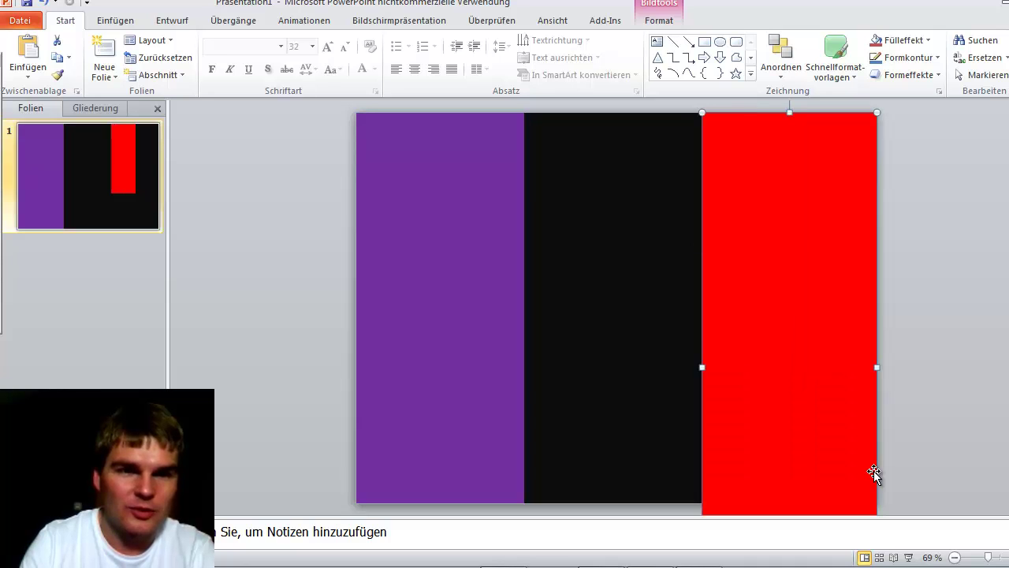
scroll(827, 418, "down", 2)
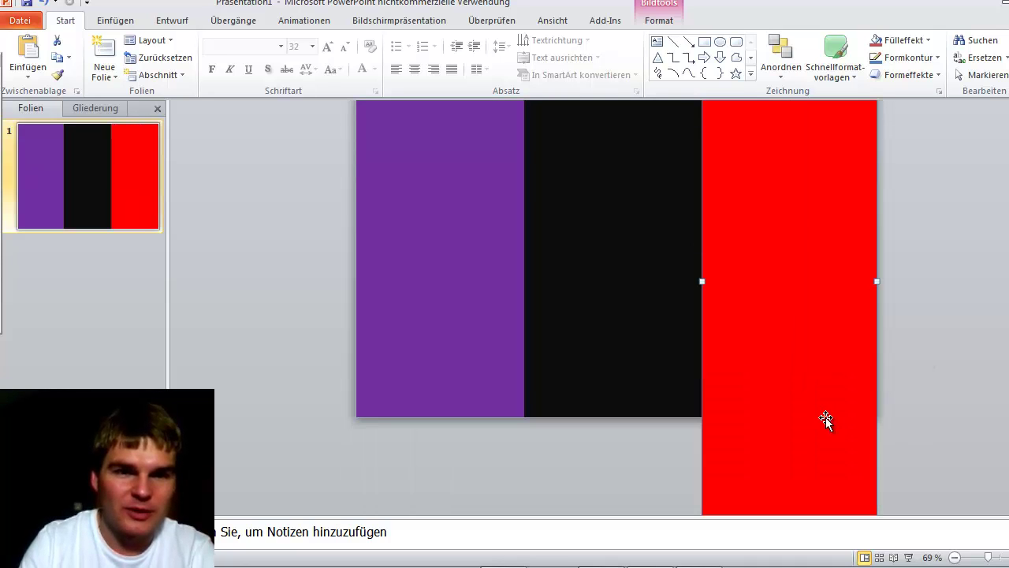
scroll(788, 466, "down", 1)
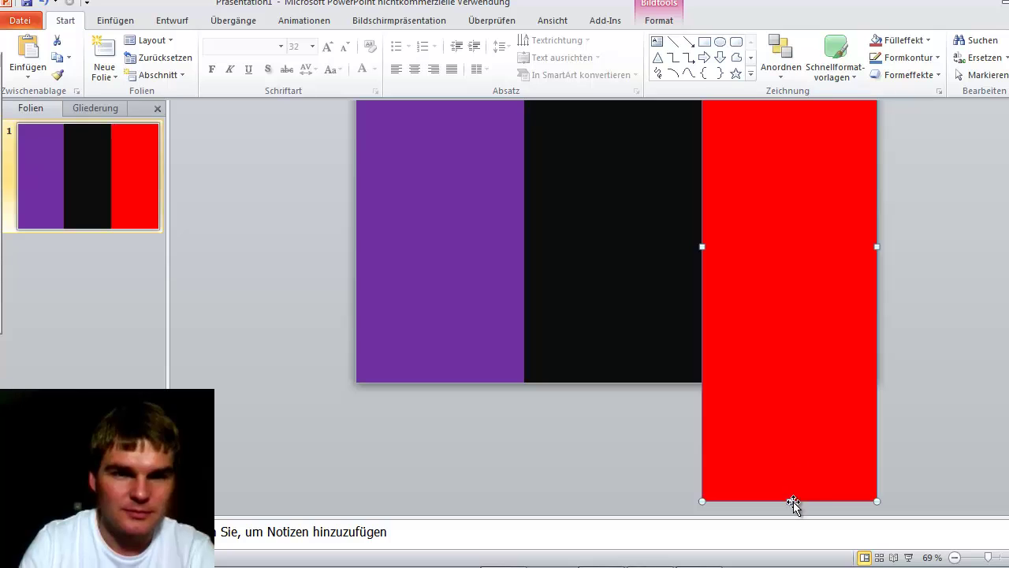
left_click_drag(789, 502, 781, 385)
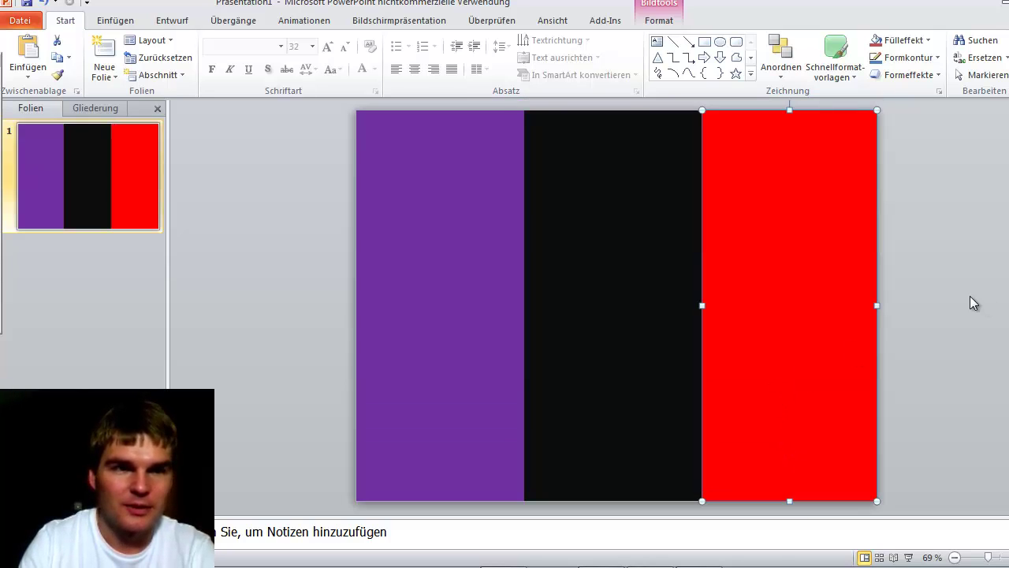
left_click(939, 266)
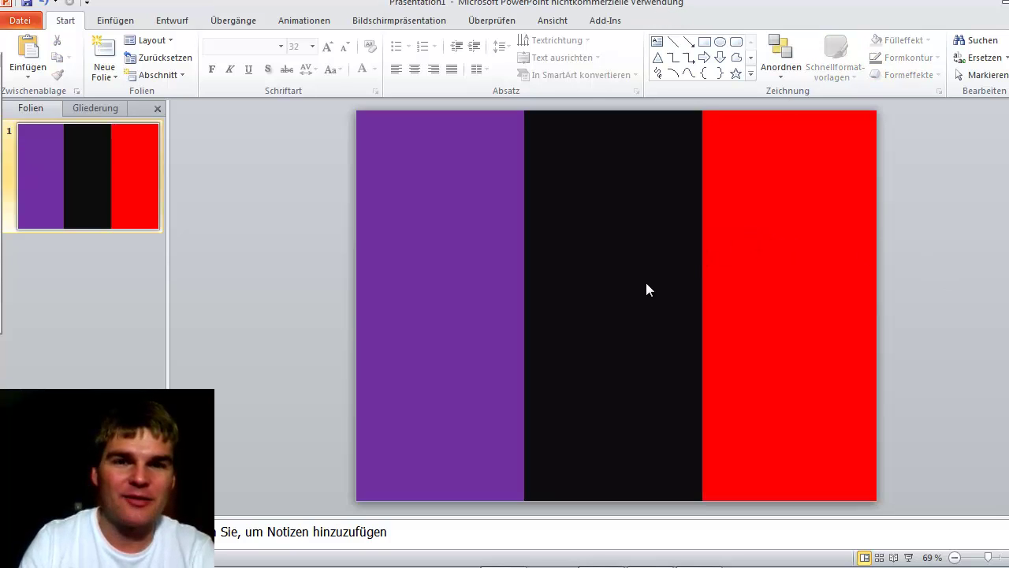
Drag the purple picture's right edge slightly left to widen the black middle band.
left_click(508, 288)
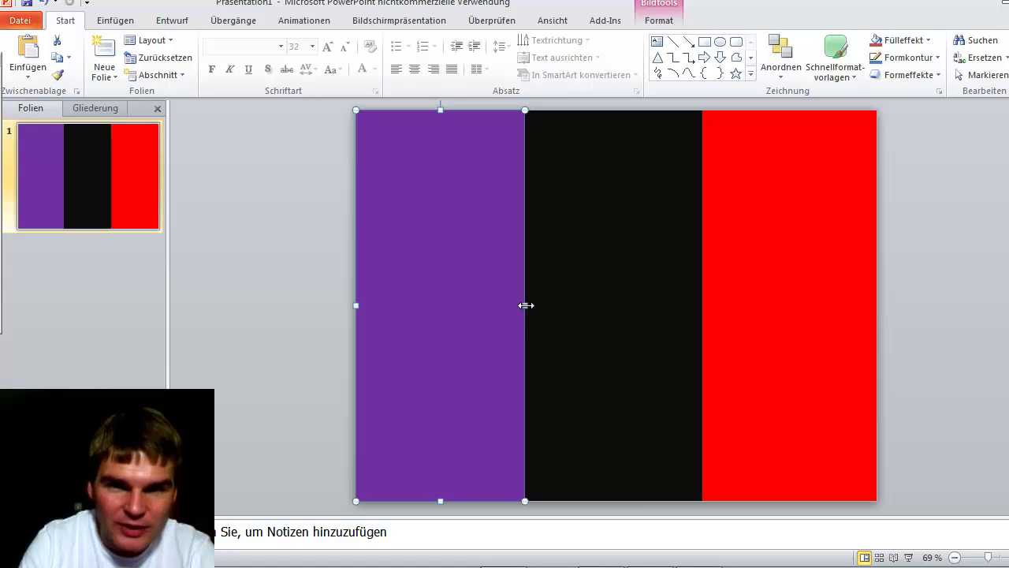
left_click_drag(526, 305, 518, 306)
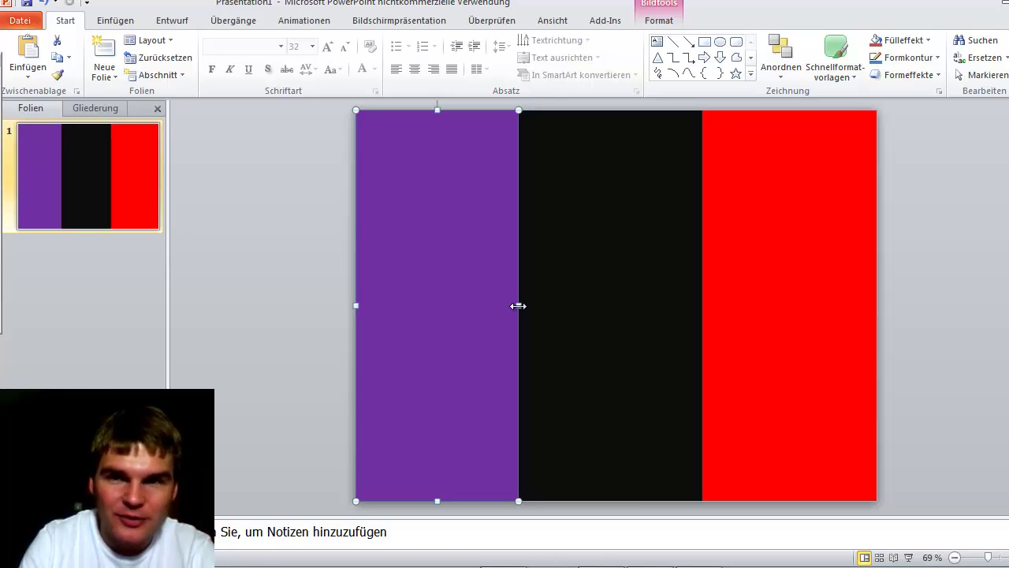
left_click(301, 289)
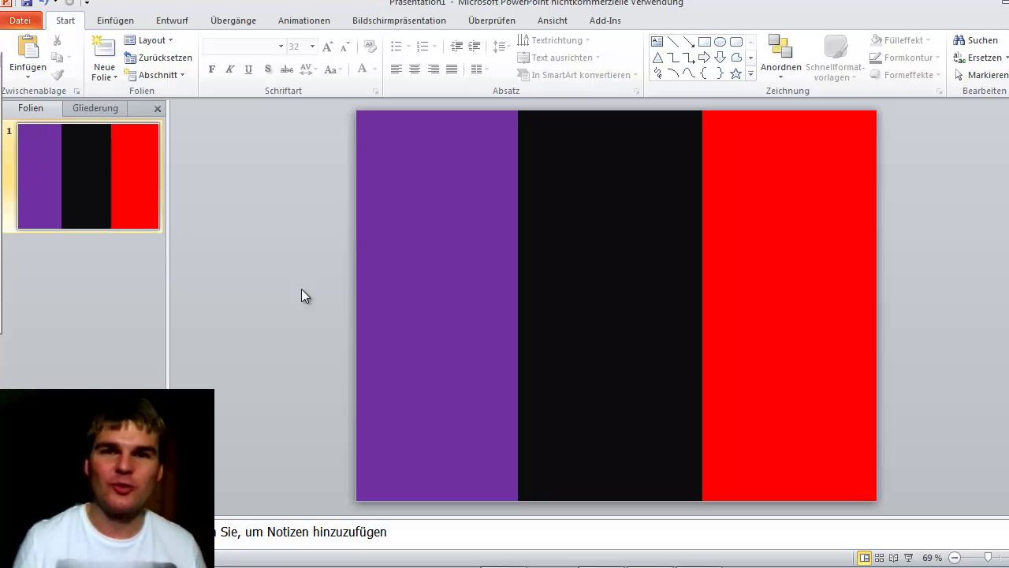